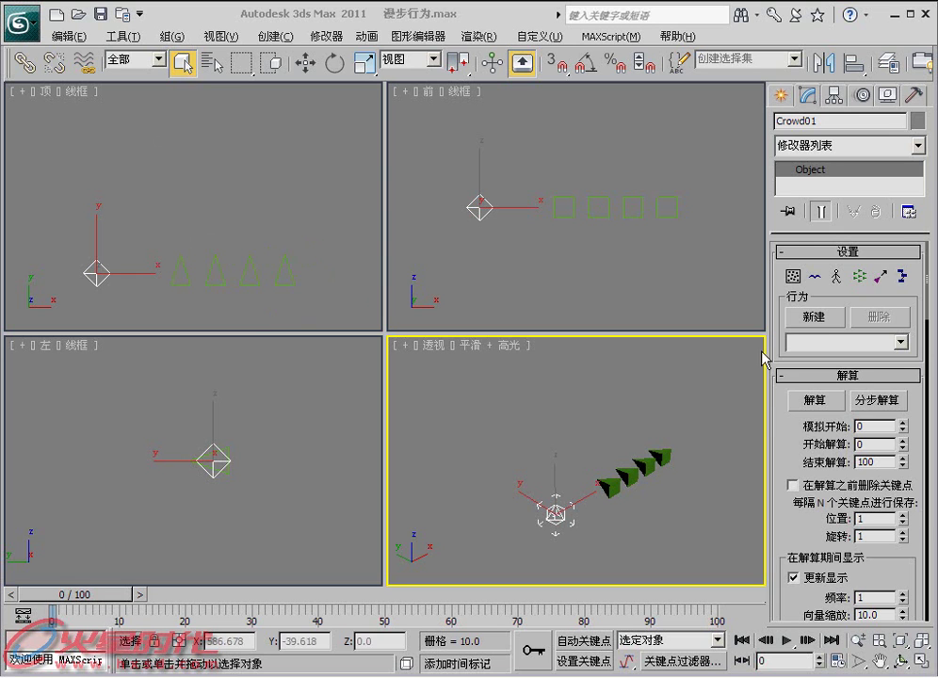
Add a new Wander (漫步行为) behavior to Crowd01
click(814, 317)
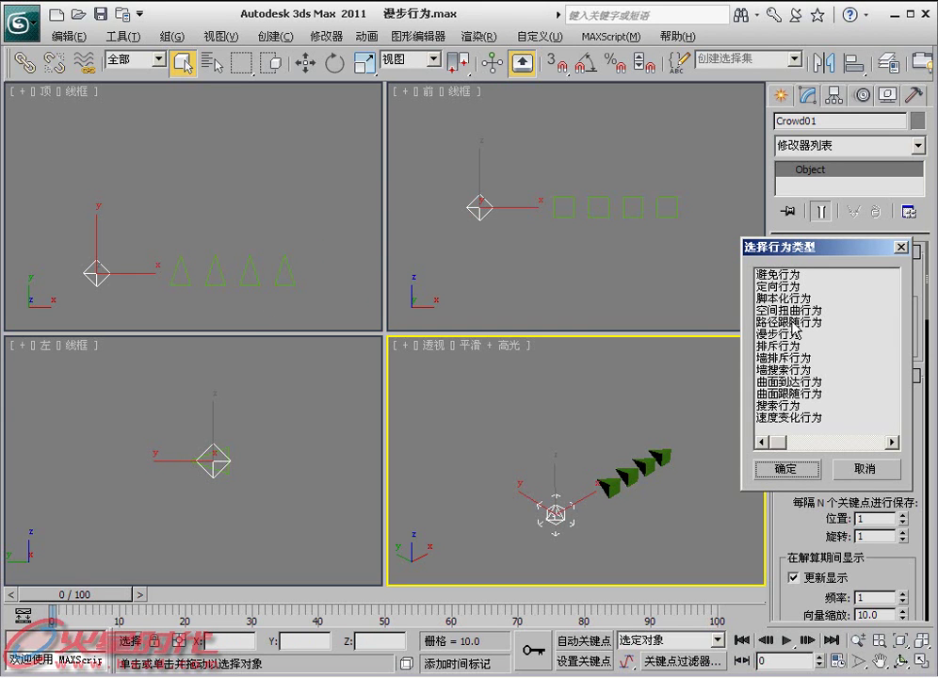
click(794, 334)
click(792, 471)
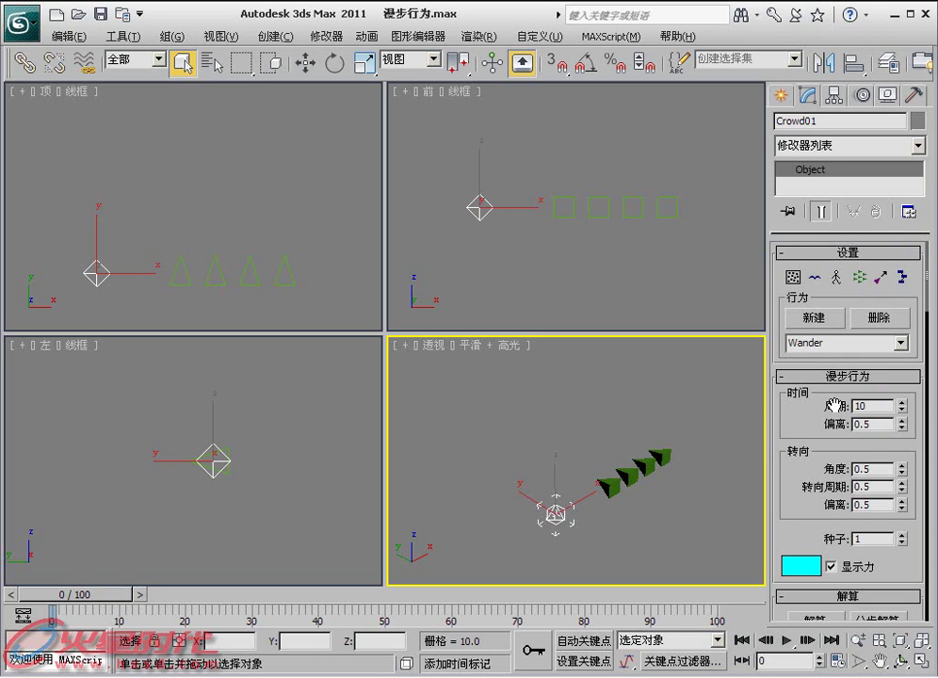
Create a new team, Team0, containing Delegate01 through Delegate04
click(859, 277)
click(770, 424)
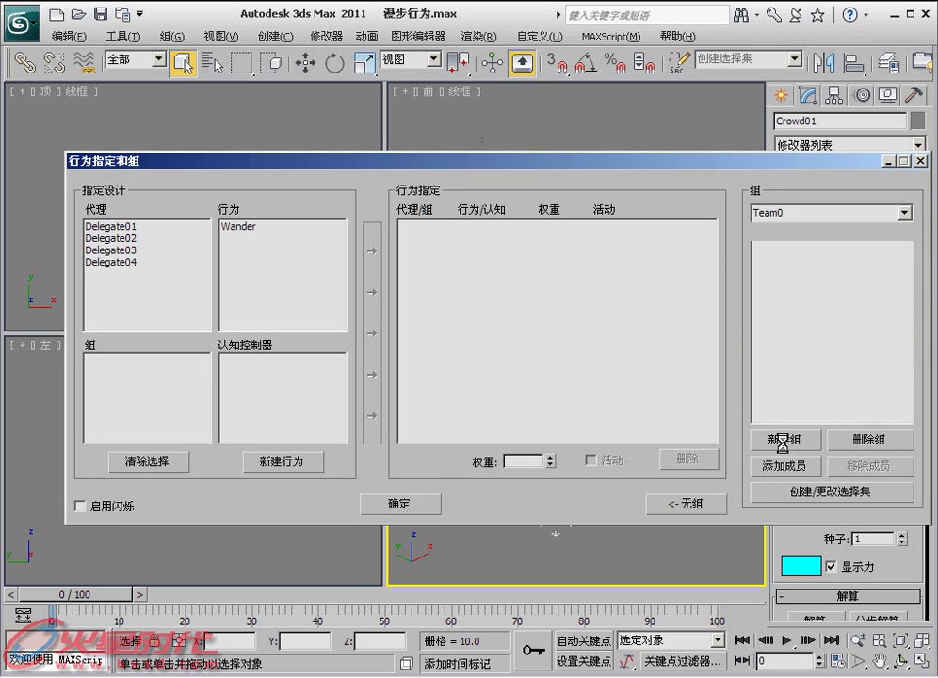
drag(763, 397, 767, 429)
click(760, 518)
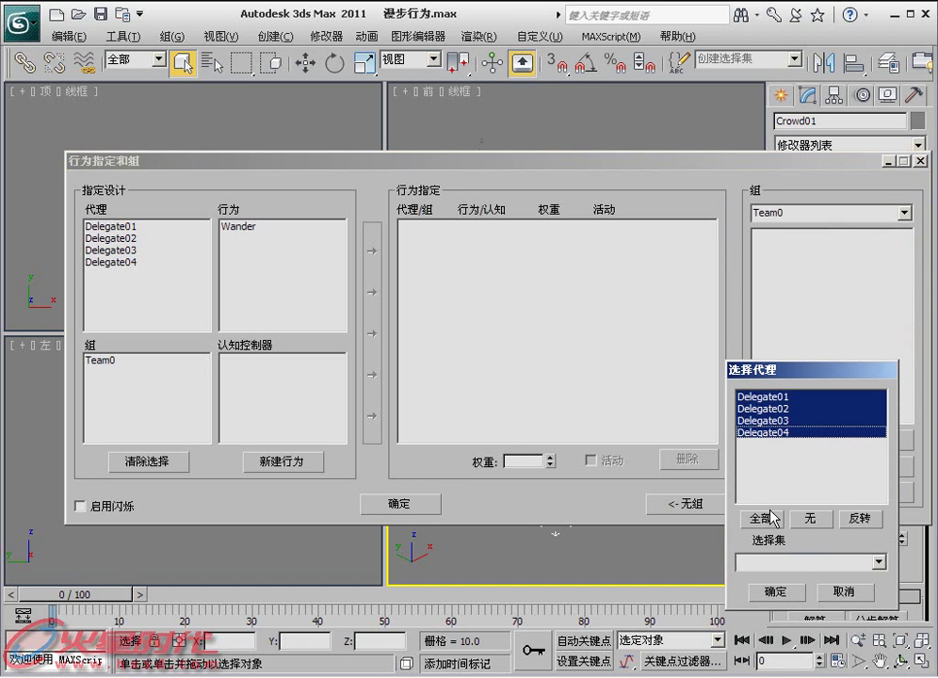
click(774, 592)
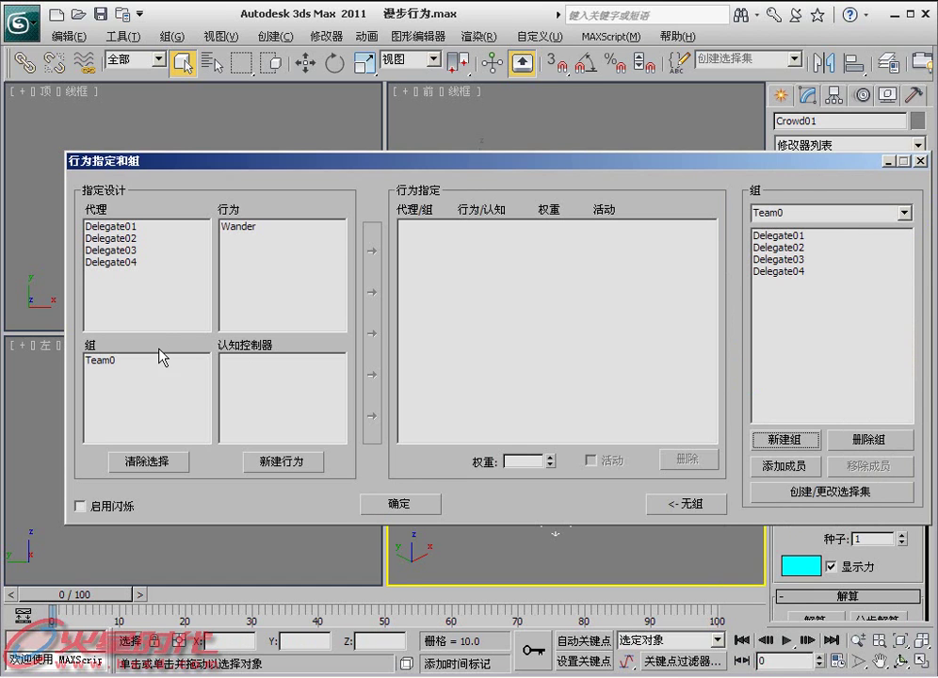
Assign the Wander behavior to Team0
click(162, 377)
click(240, 231)
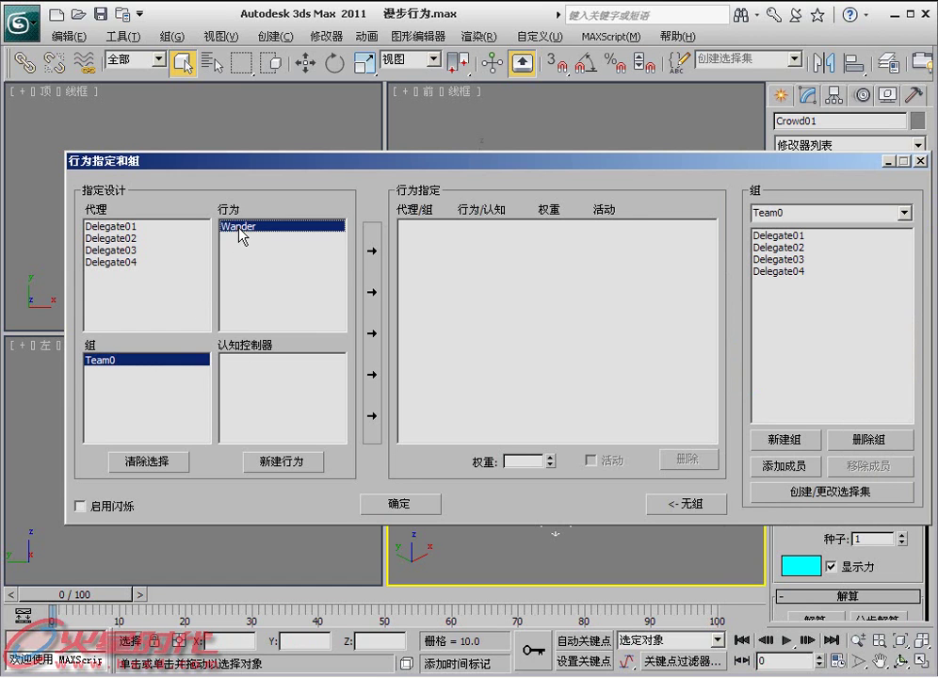
click(372, 254)
Accept the behavior assignments and solve the crowd simulation for frames 0–100
click(386, 499)
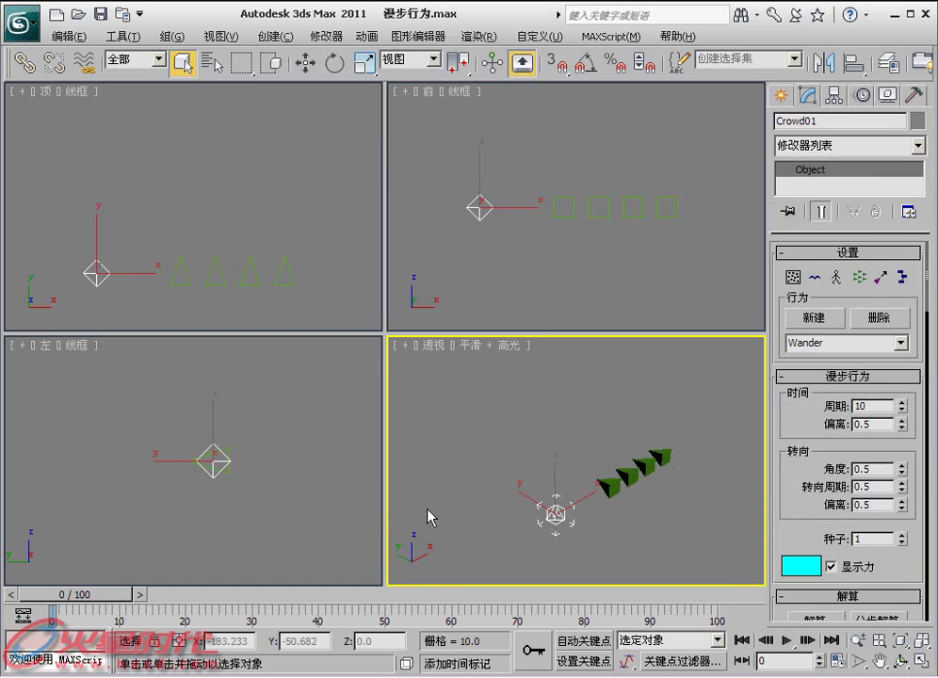
scroll(789, 497, down, 1)
scroll(790, 497, down, 5)
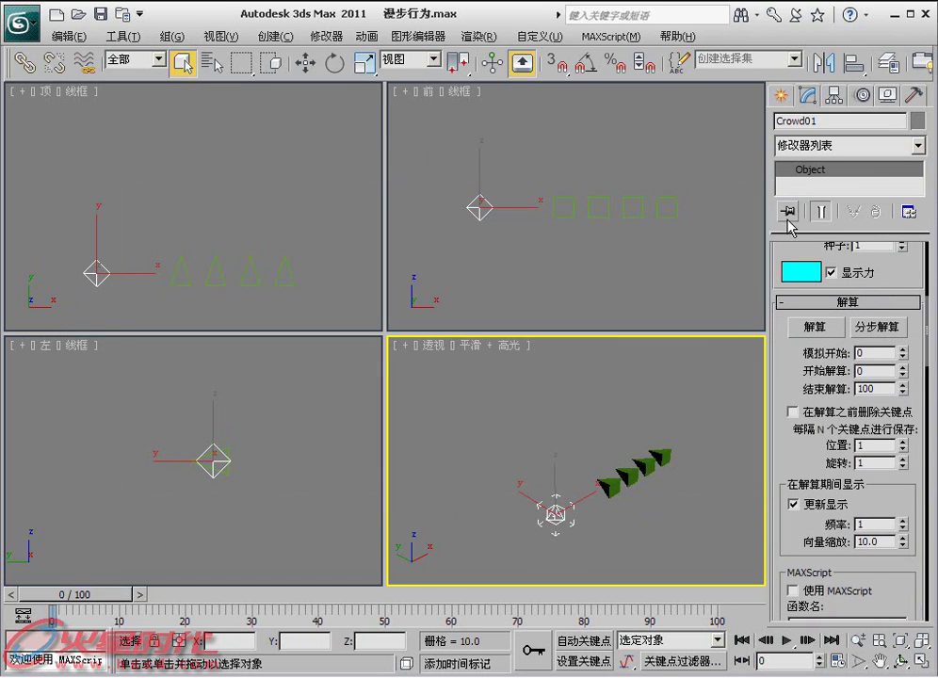
click(806, 330)
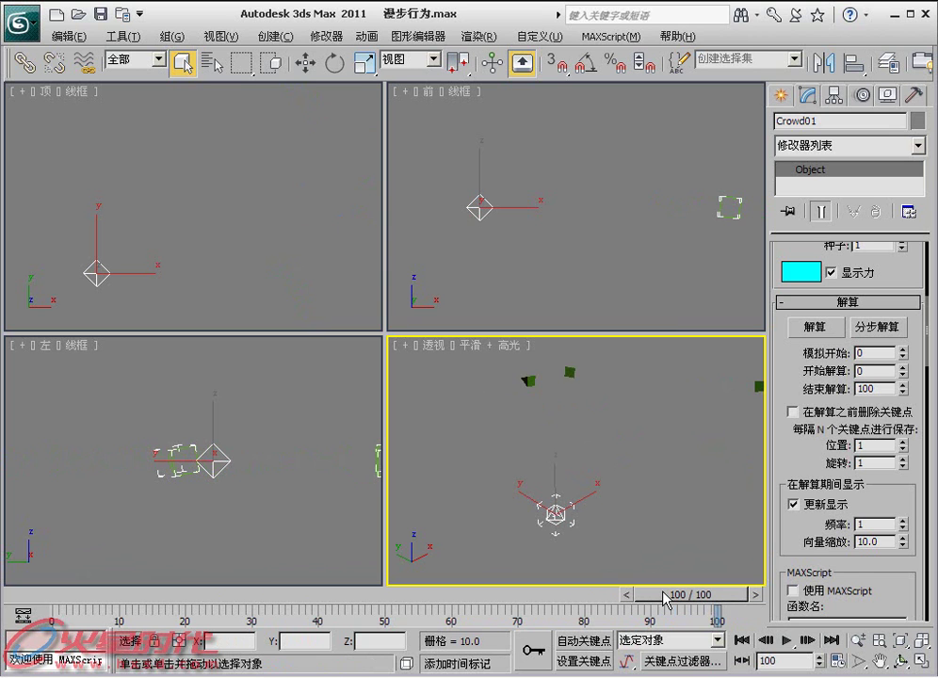
Scrub the timeline back to frame 32 and scroll up to the Wander (漫步行为) rollout
drag(667, 599, 192, 589)
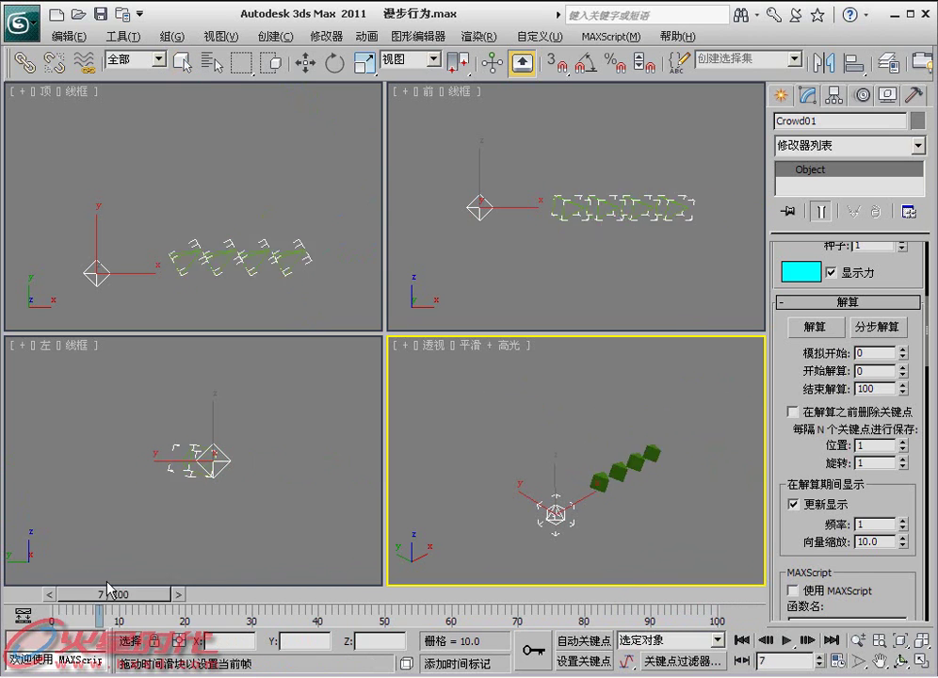
drag(193, 588, 264, 589)
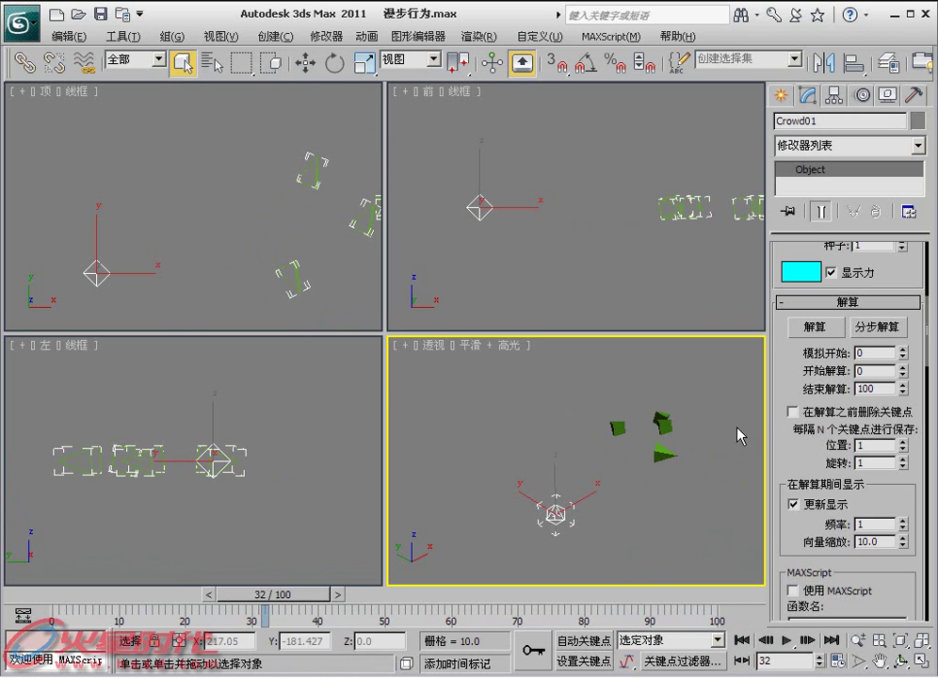
drag(777, 379, 780, 566)
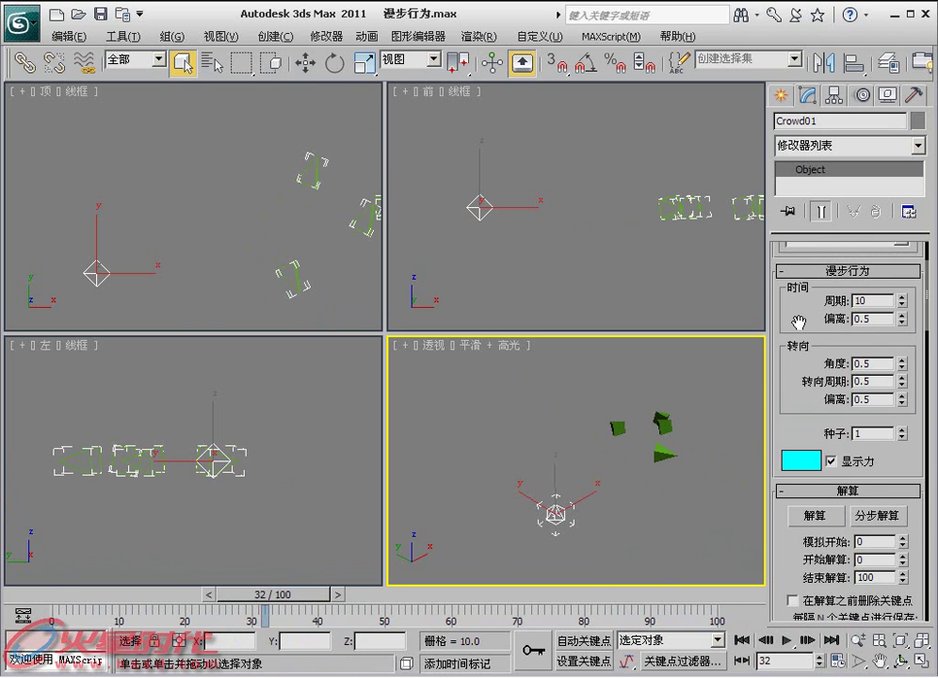
drag(796, 323, 799, 348)
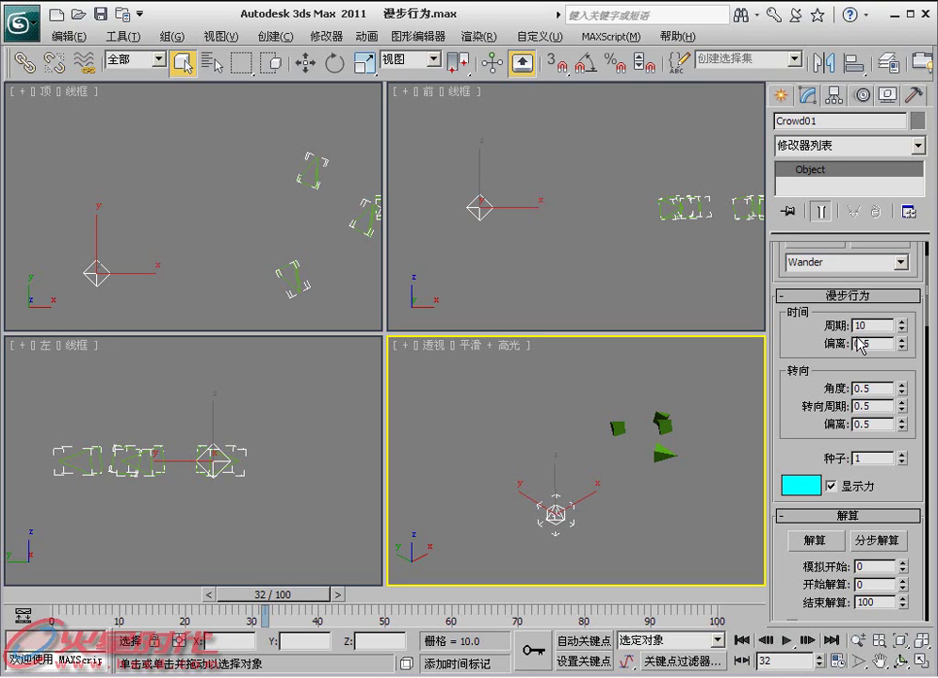
double_click(860, 325)
mouse_move(273, 594)
mouse_down()
mouse_move(64, 598)
mouse_move(87, 606)
mouse_move(147, 594)
mouse_move(243, 598)
mouse_up()
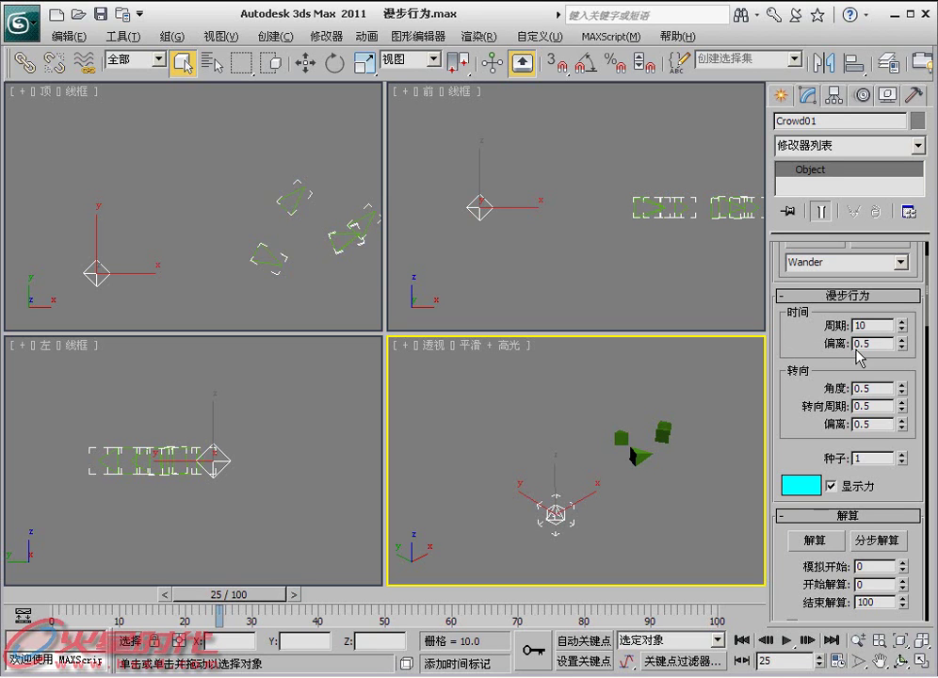
mouse_move(264, 595)
mouse_down()
mouse_move(247, 597)
mouse_move(276, 597)
mouse_up()
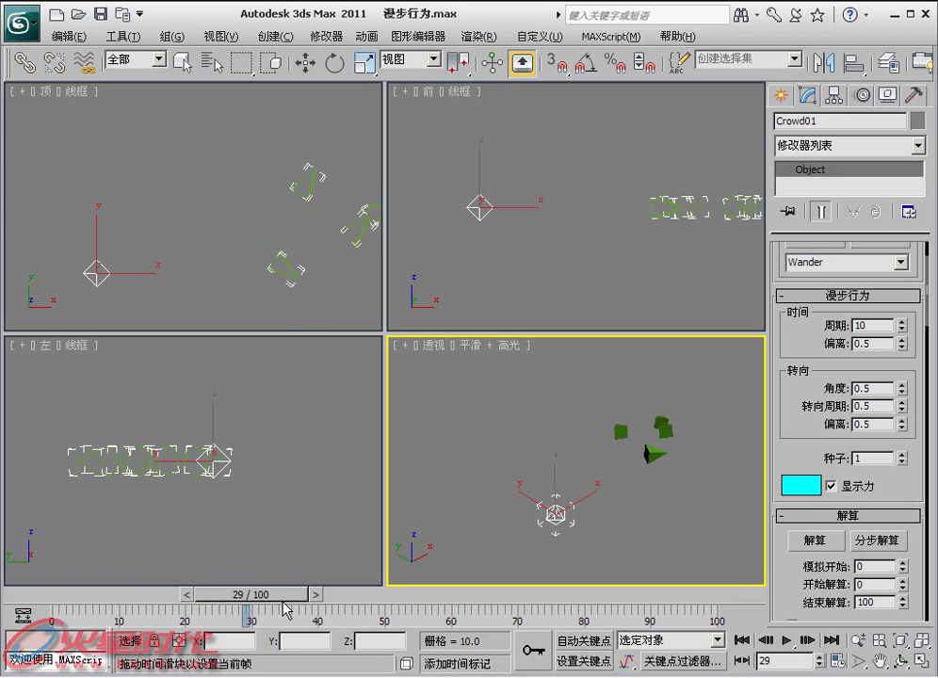
key(q)
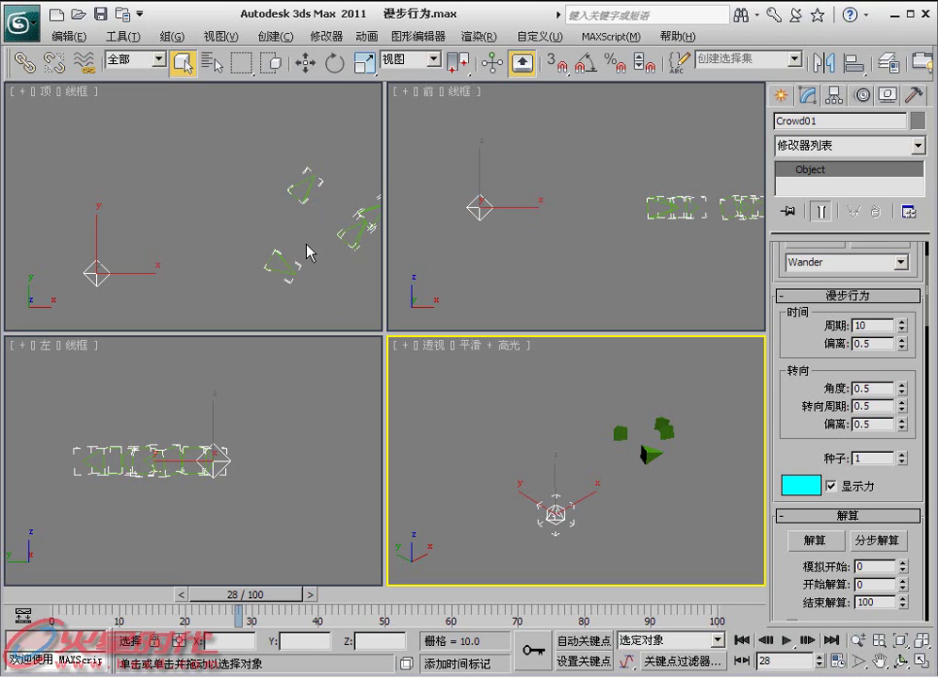
double_click(862, 388)
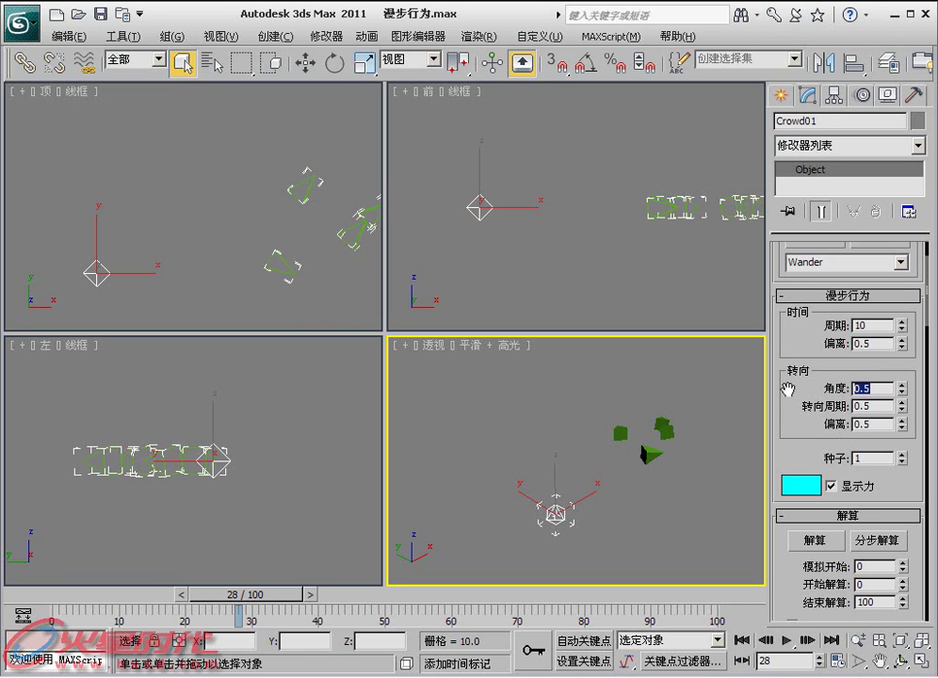